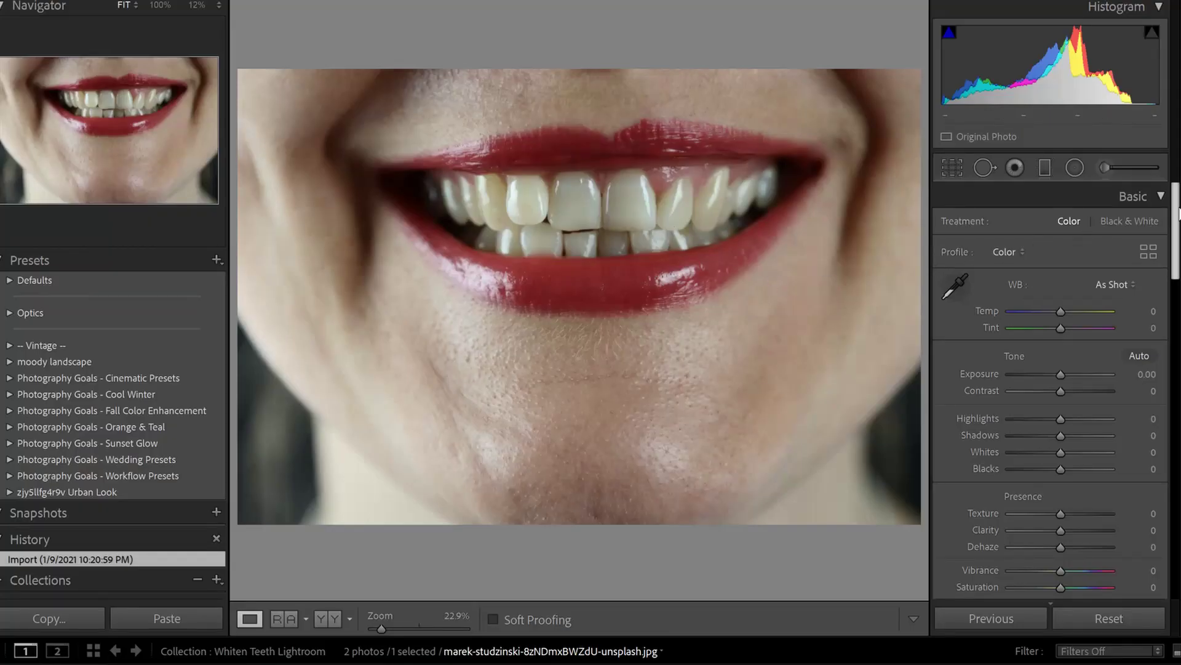
Start a new Adjustment Brush with reset effects and Saturation at -100.
left_click(1102, 171)
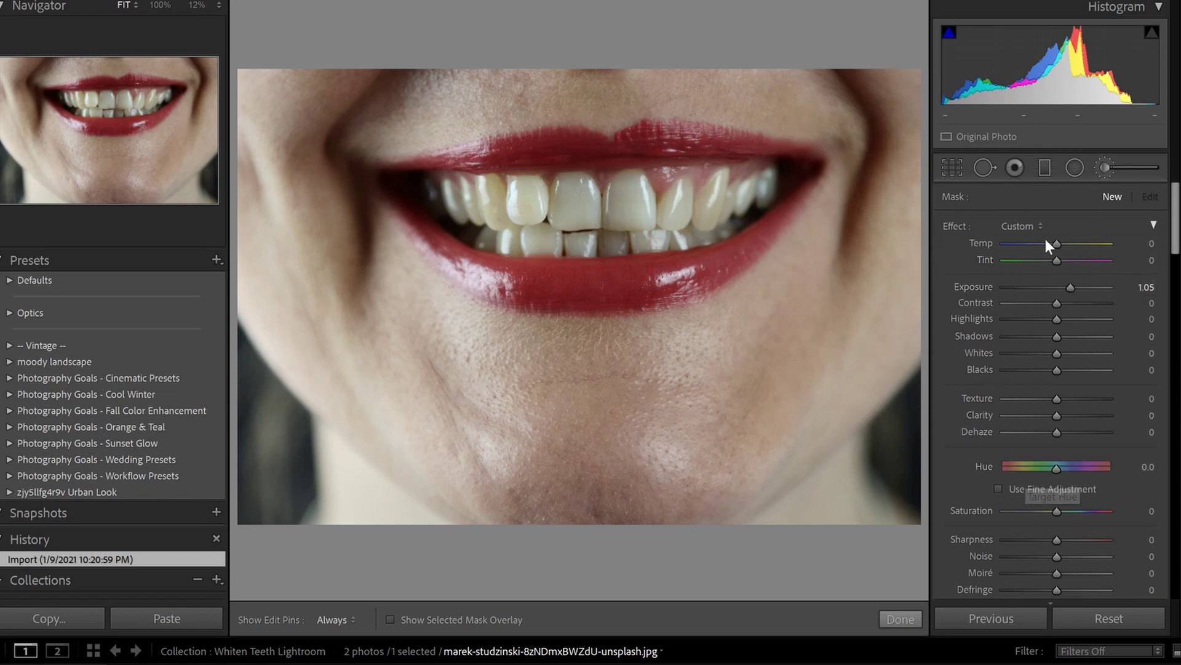
double_click(951, 226)
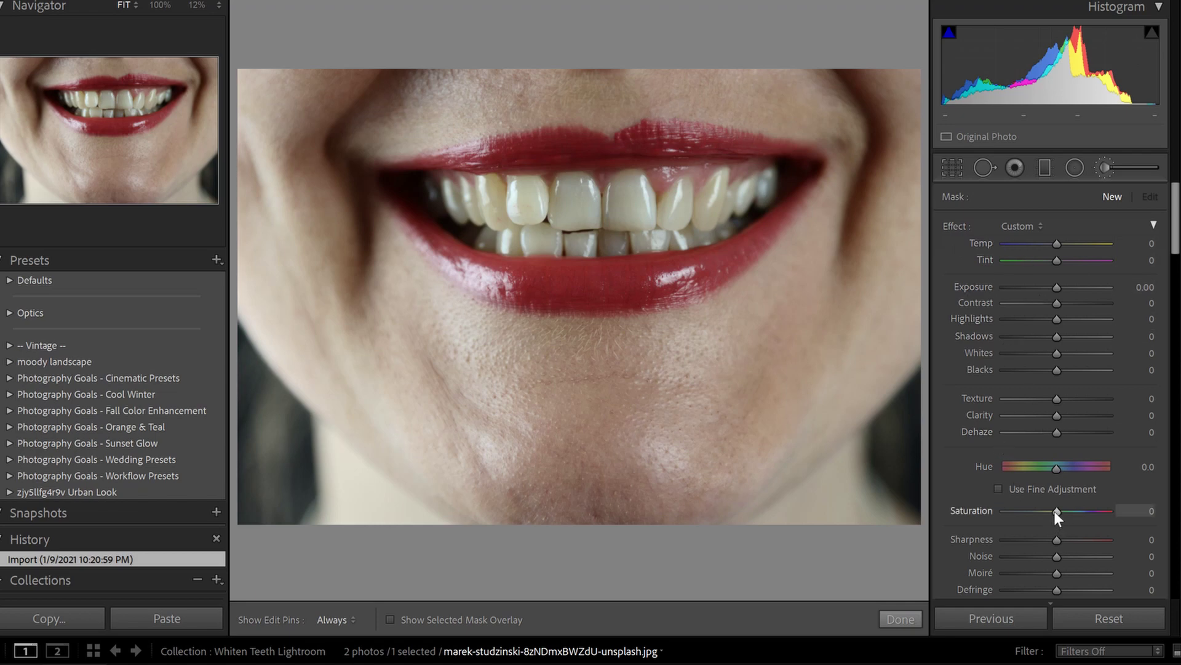
left_click_drag(1056, 511, 987, 517)
Set the brush Exposure to 0.75, correcting an initial 0.50 entry.
left_click(1143, 288)
type("0.5")
key("Return")
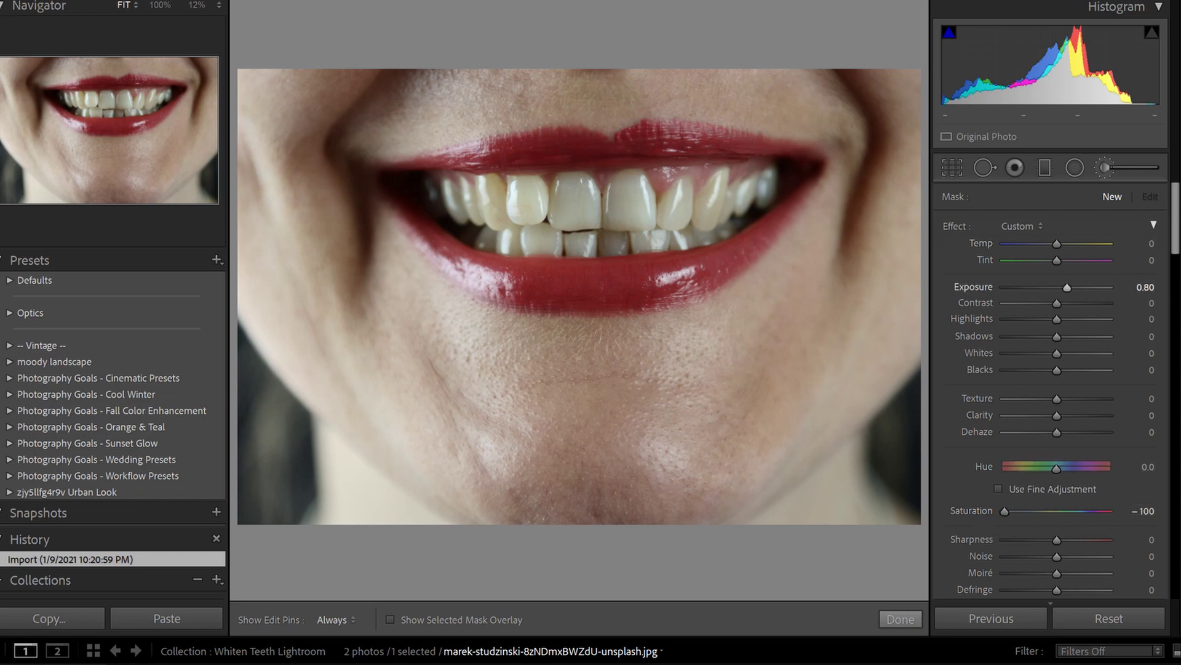
left_click(1142, 287)
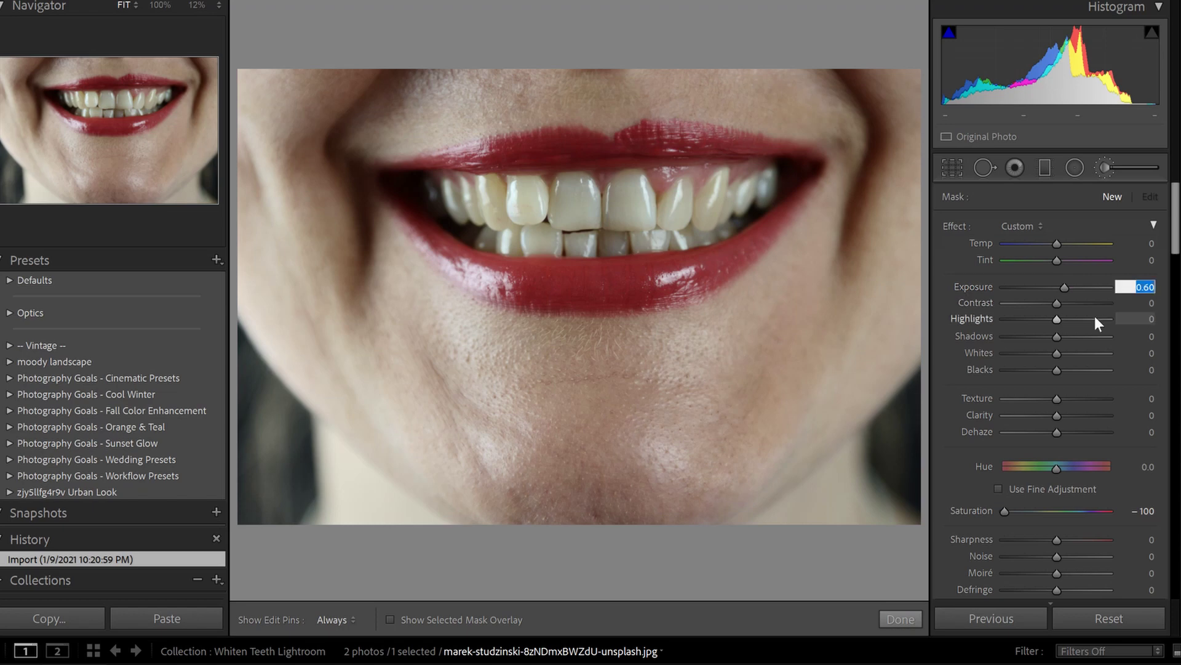
type(".75")
key("Return")
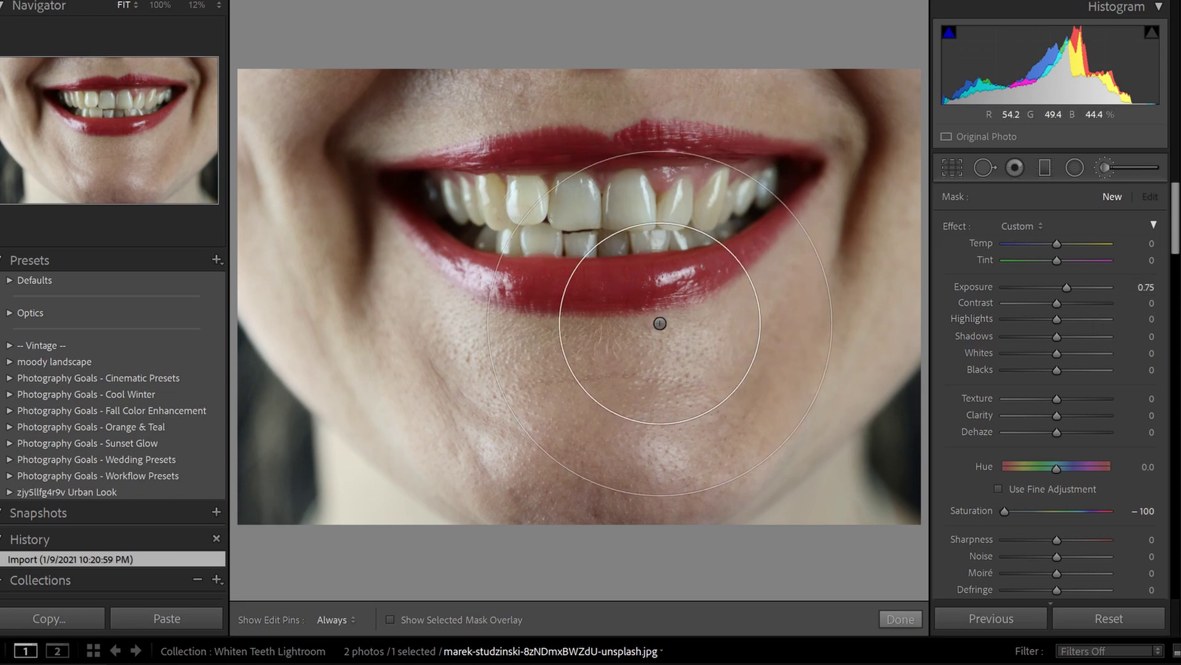
scroll(625, 361, "down", 3)
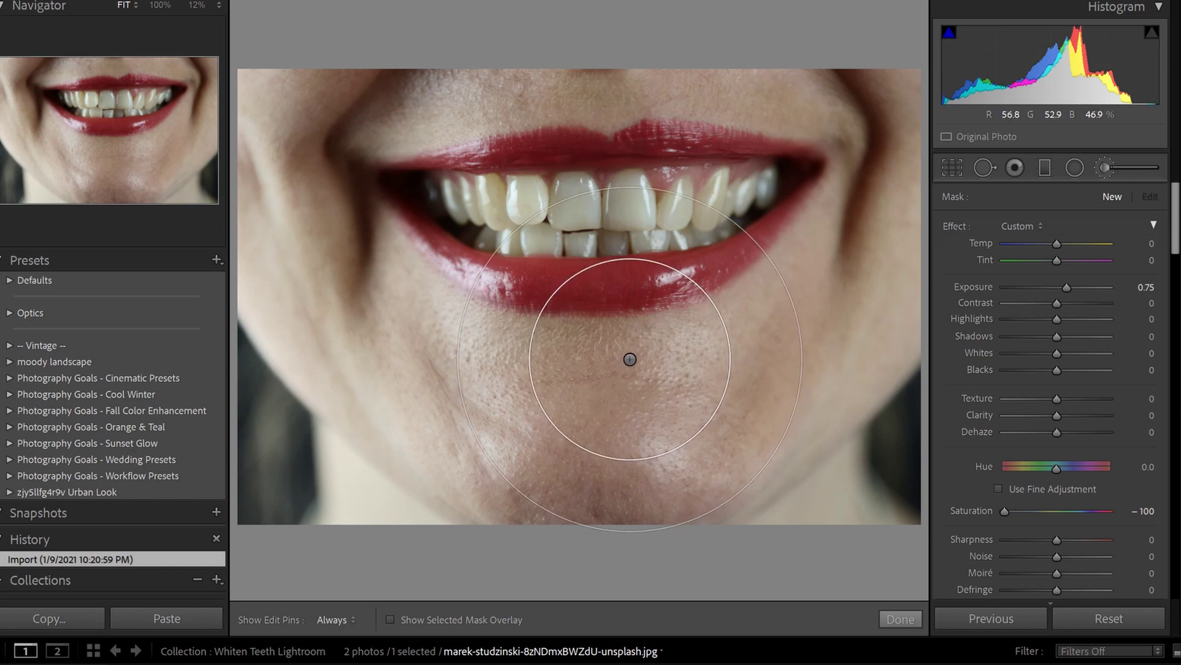
scroll(613, 311, "down", 2)
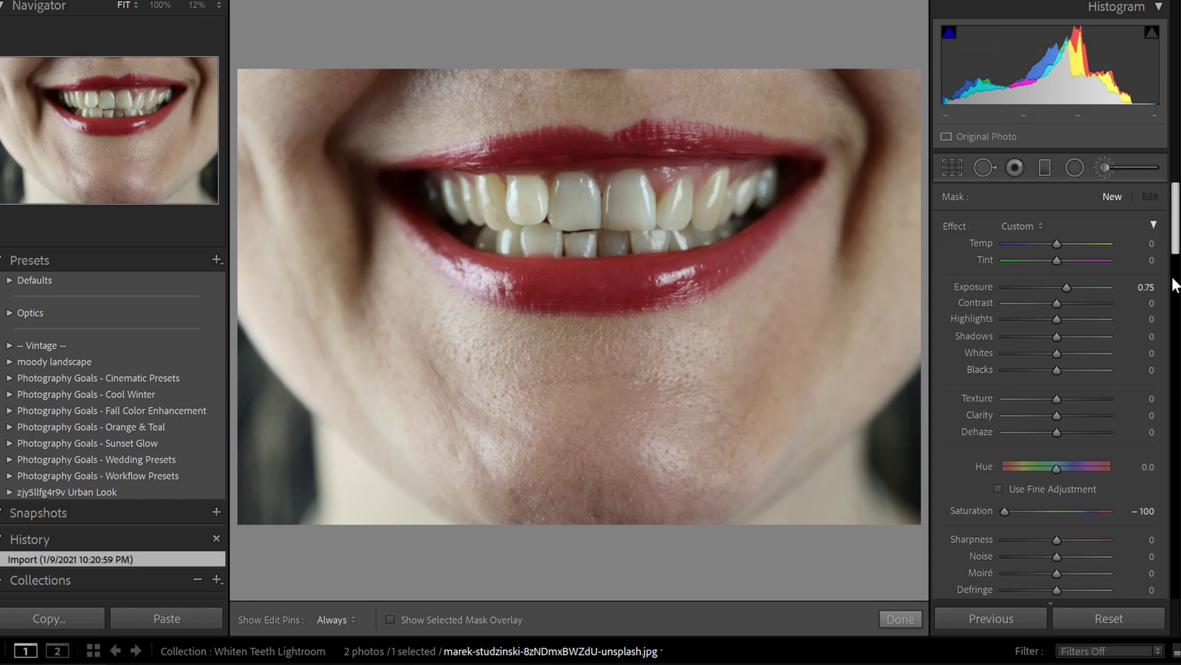
scroll(1177, 255, "down", 5)
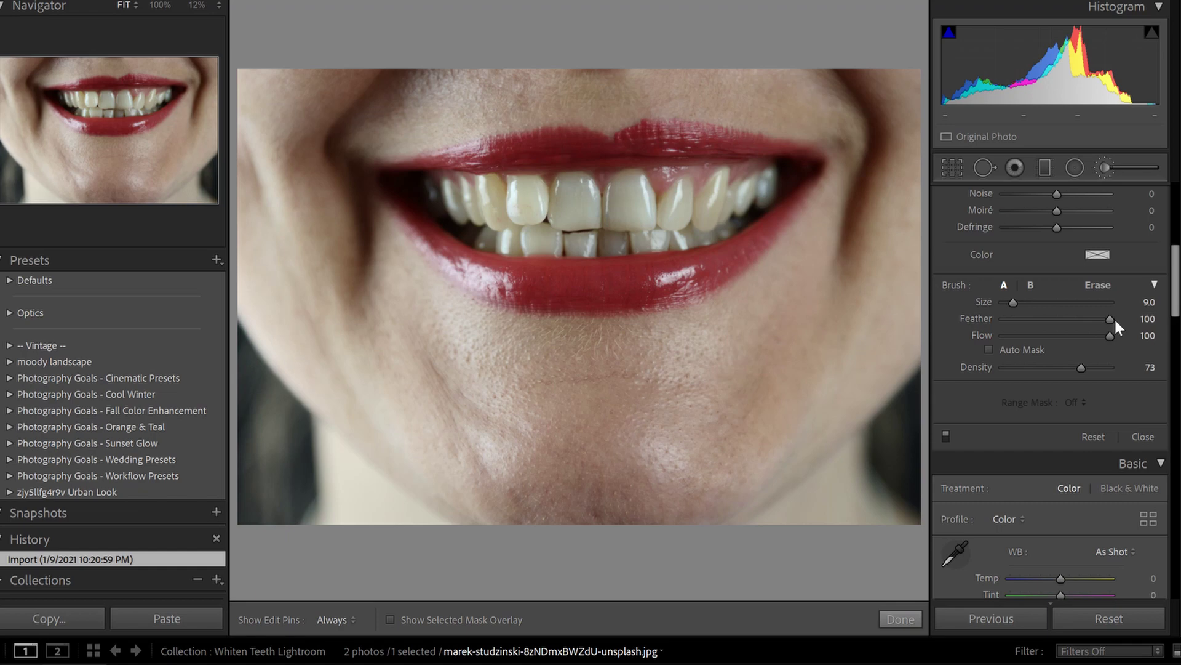
Lower Feather to 78 and enable Auto Mask, then paint a first stroke on the upper front tooth.
left_click_drag(1106, 318, 1083, 318)
left_click(989, 349)
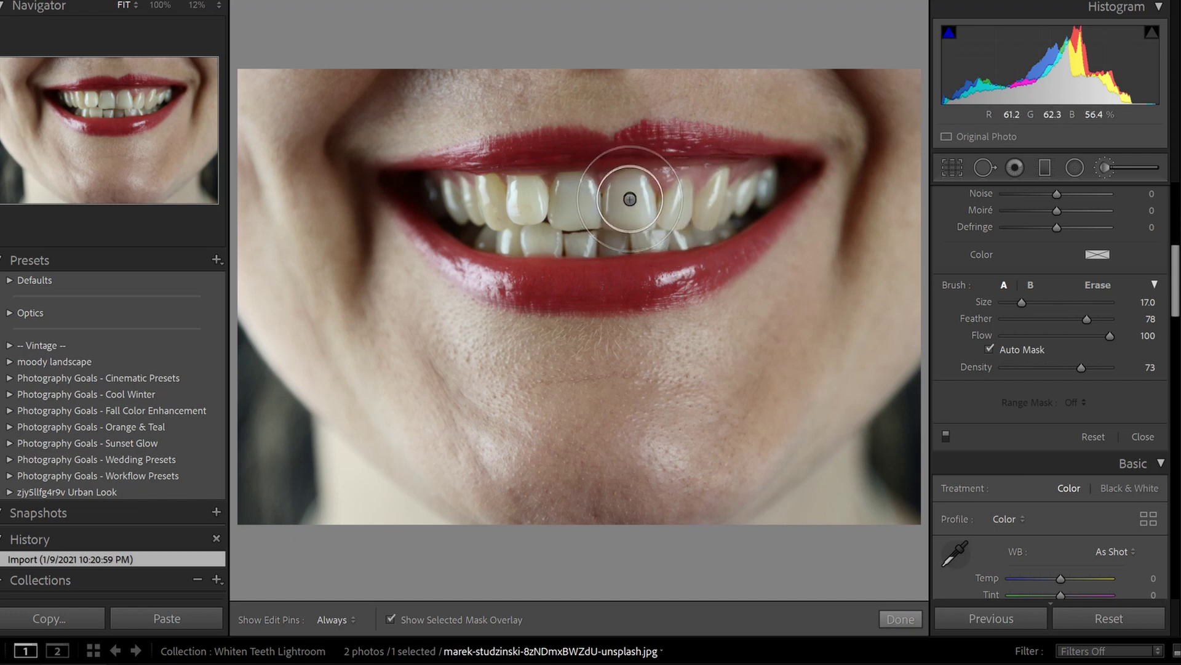
left_click_drag(631, 198, 634, 212)
key("o")
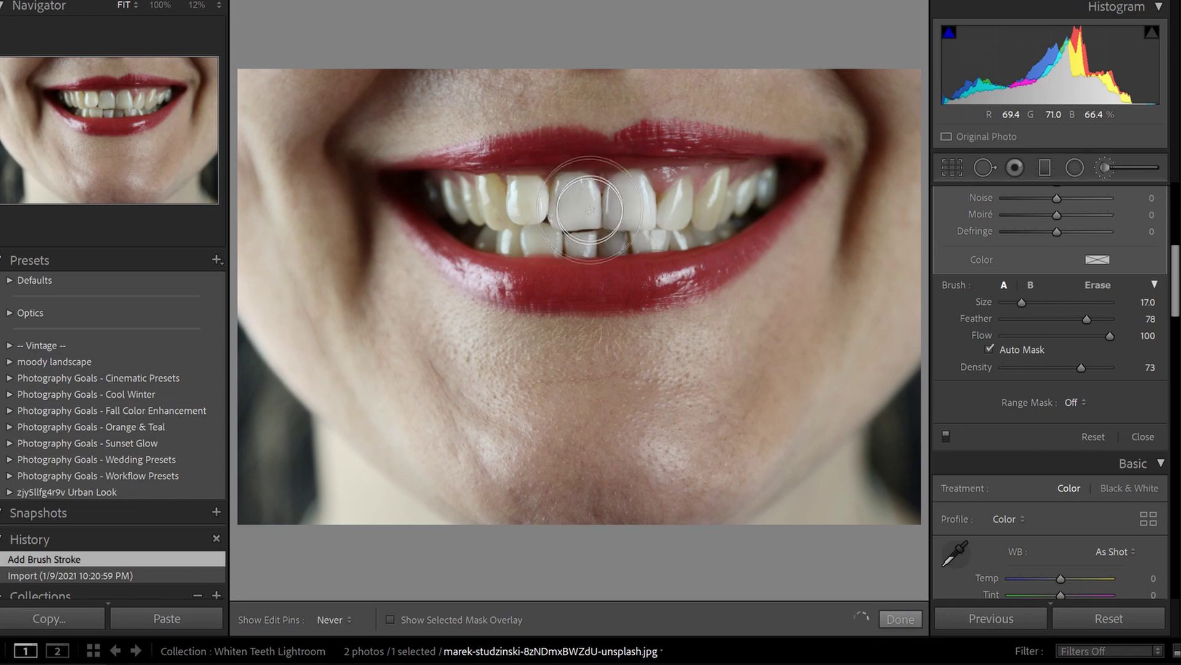
Brush over the front and left teeth, checking coverage with the mask overlay.
key("h")
left_click_drag(589, 210, 601, 213)
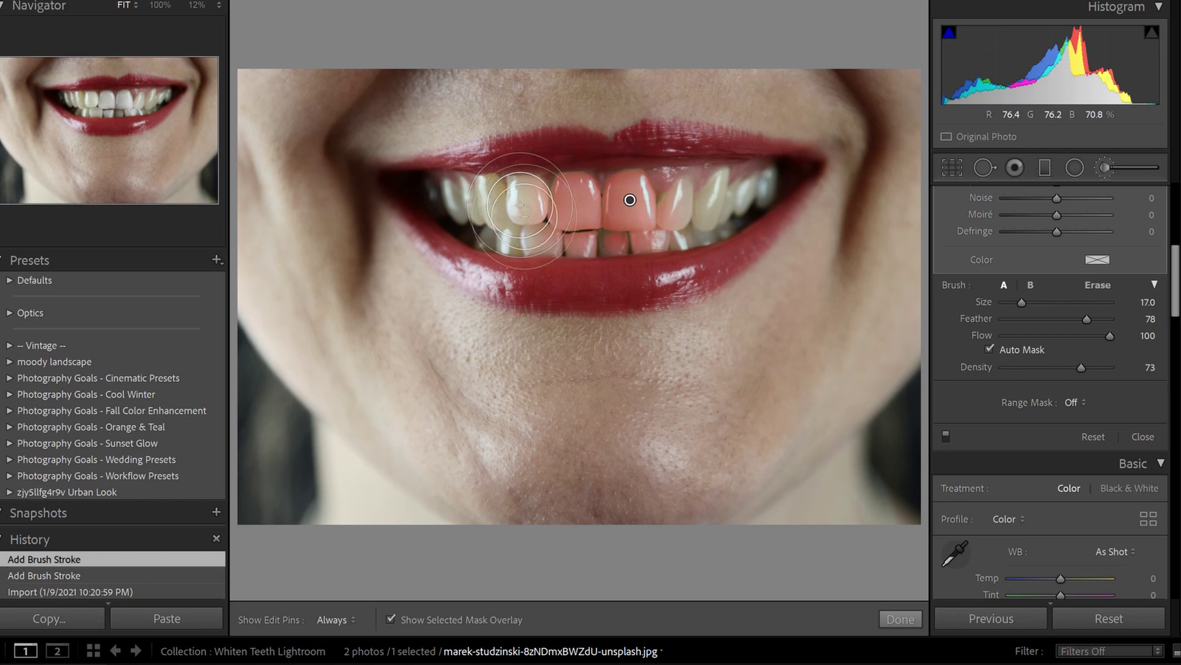
mouse_move(509, 199)
left_mouse_down()
mouse_move(477, 196)
mouse_move(511, 199)
mouse_move(491, 193)
mouse_move(516, 204)
left_mouse_up()
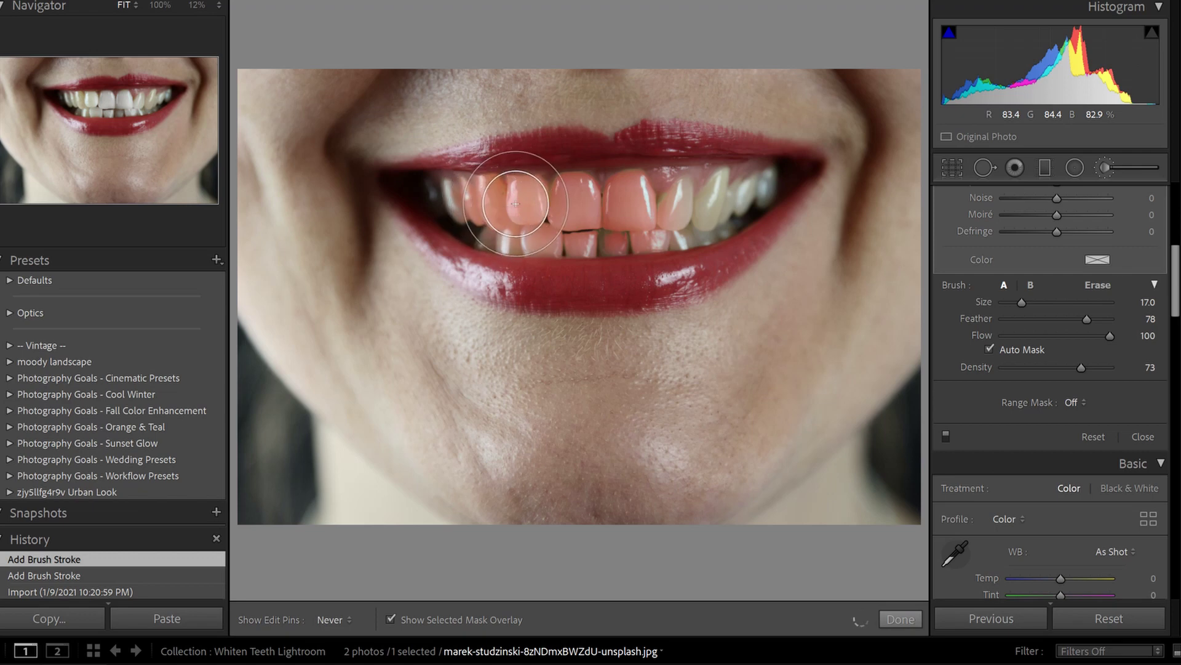
mouse_move(626, 200)
left_mouse_down()
mouse_move(648, 211)
mouse_move(623, 217)
mouse_move(537, 217)
mouse_move(765, 195)
mouse_move(676, 225)
mouse_move(498, 235)
mouse_move(493, 214)
mouse_move(444, 199)
mouse_move(655, 201)
mouse_move(620, 243)
left_mouse_up()
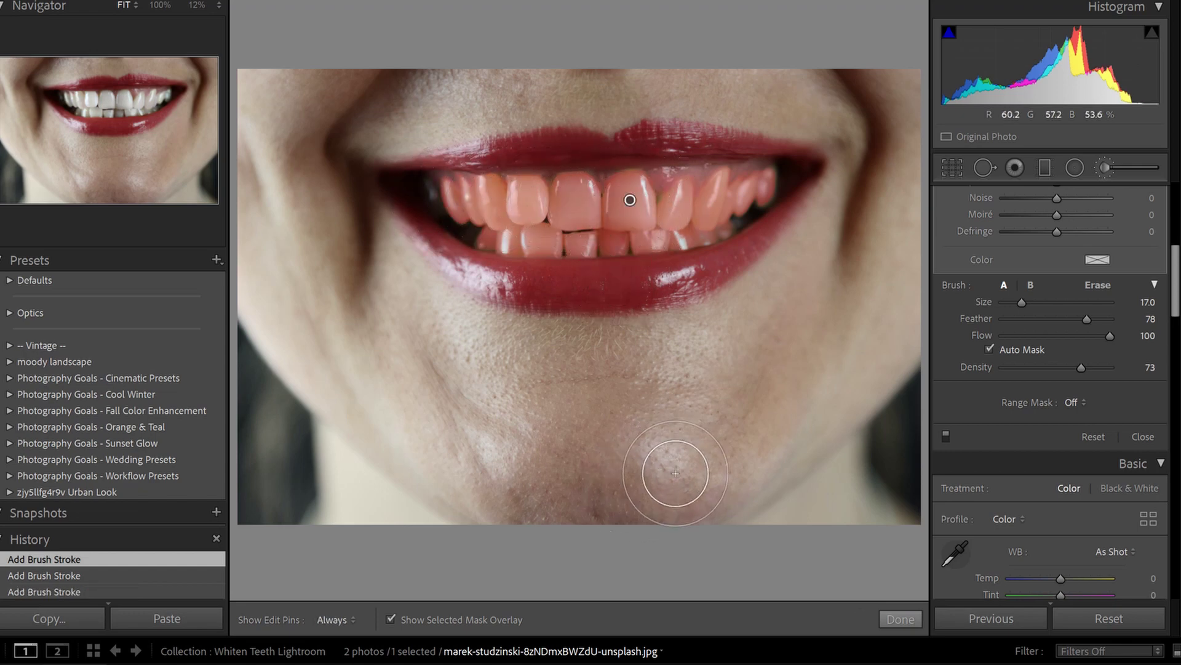
key("o")
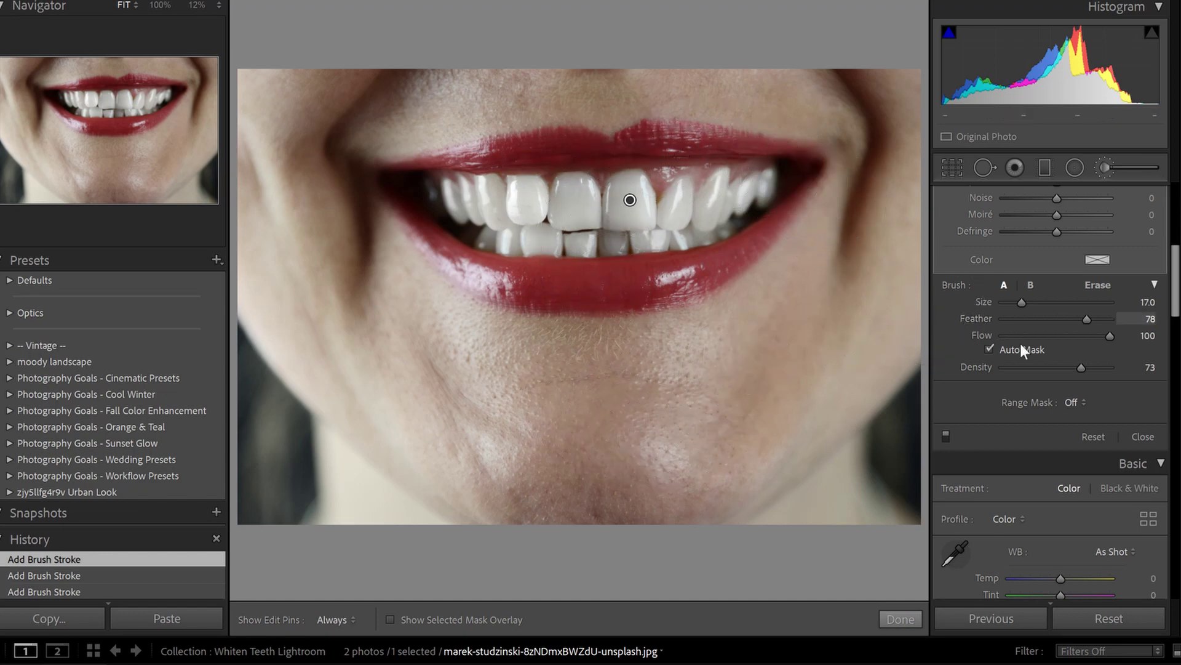
Ease the teeth brush to Saturation -77 and Exposure 0.55, then toggle Before/After to compare.
mouse_move(1176, 284)
left_mouse_down()
mouse_move(1175, 246)
mouse_move(1155, 244)
left_mouse_up()
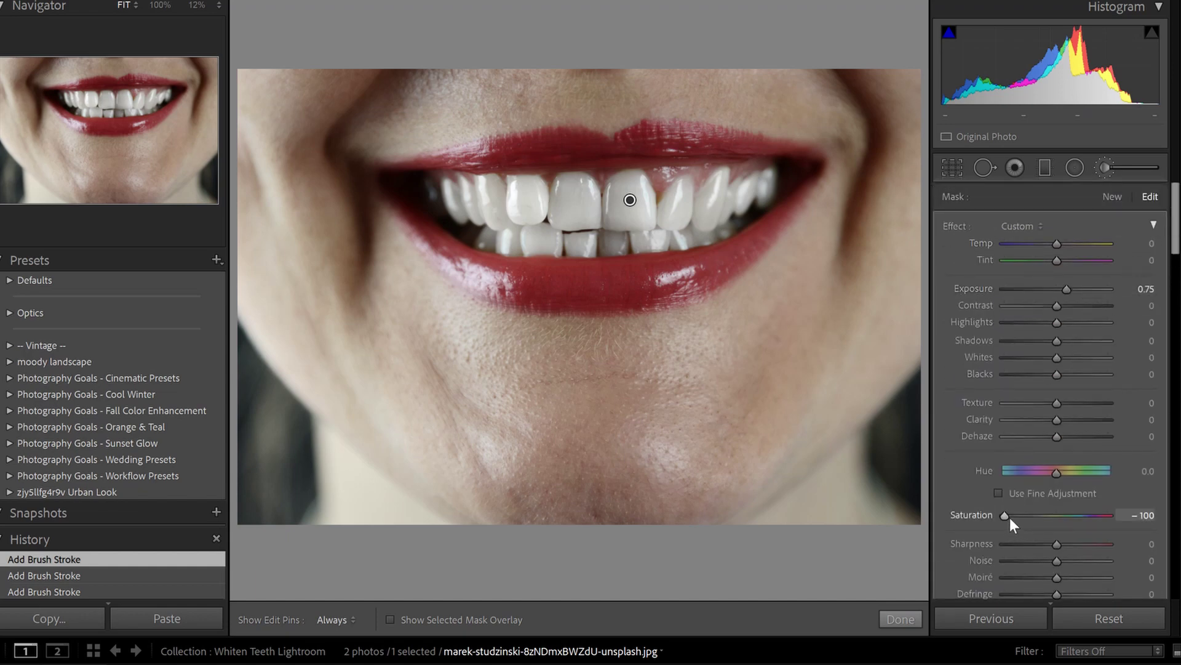
mouse_move(1010, 518)
left_mouse_down()
mouse_move(1038, 516)
mouse_move(1018, 522)
left_mouse_up()
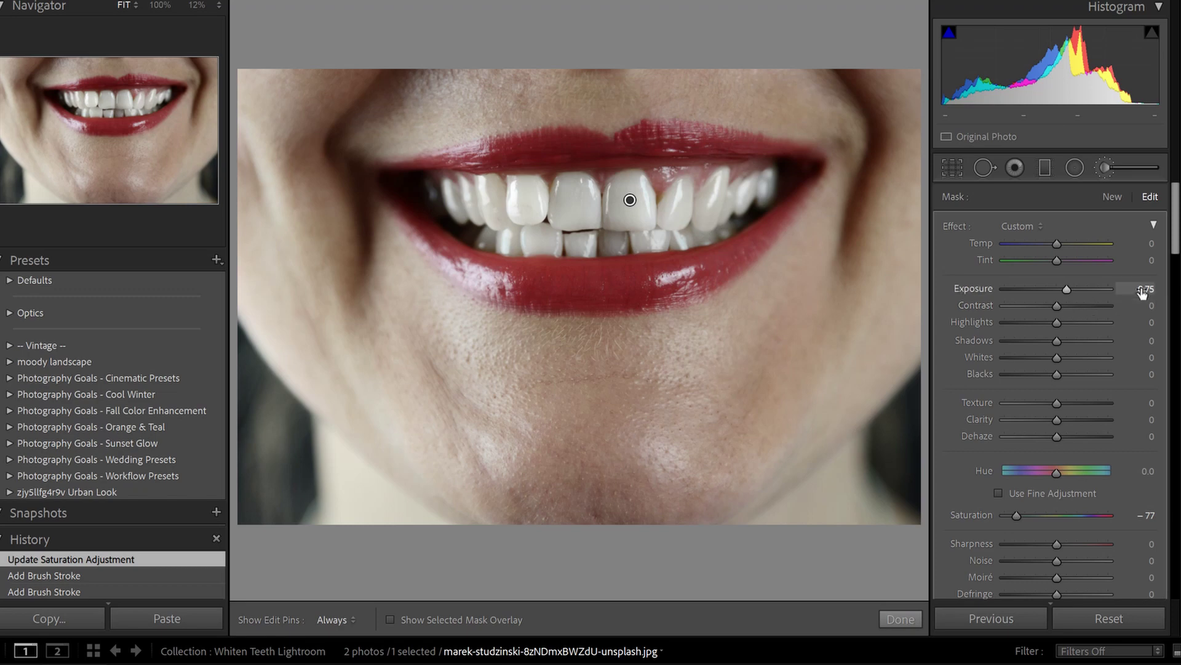
left_click_drag(1063, 288, 1069, 289)
left_click_drag(1068, 288, 1064, 288)
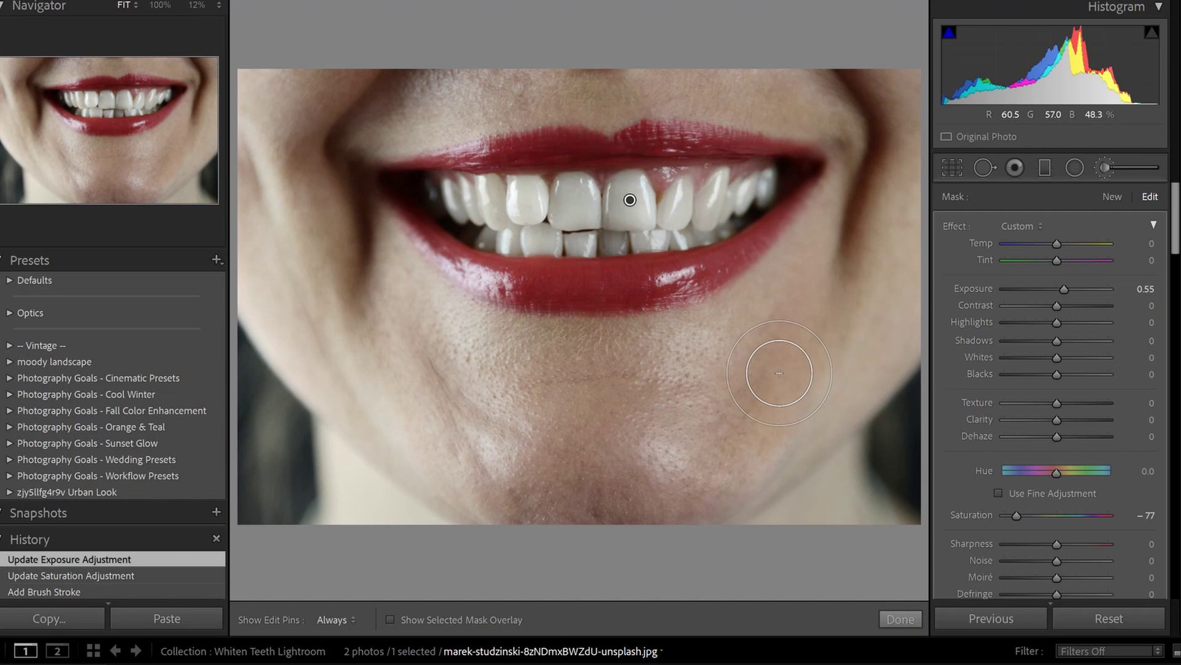
key("backslash")
key("backslash")
key("backslash")
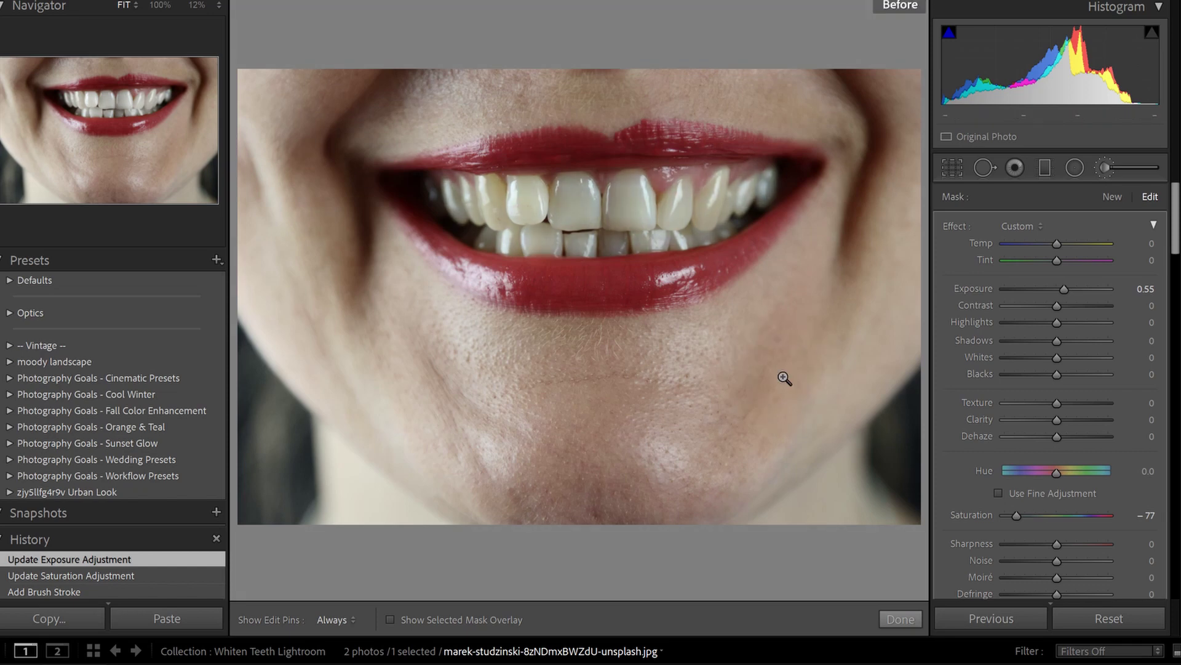
key("backslash")
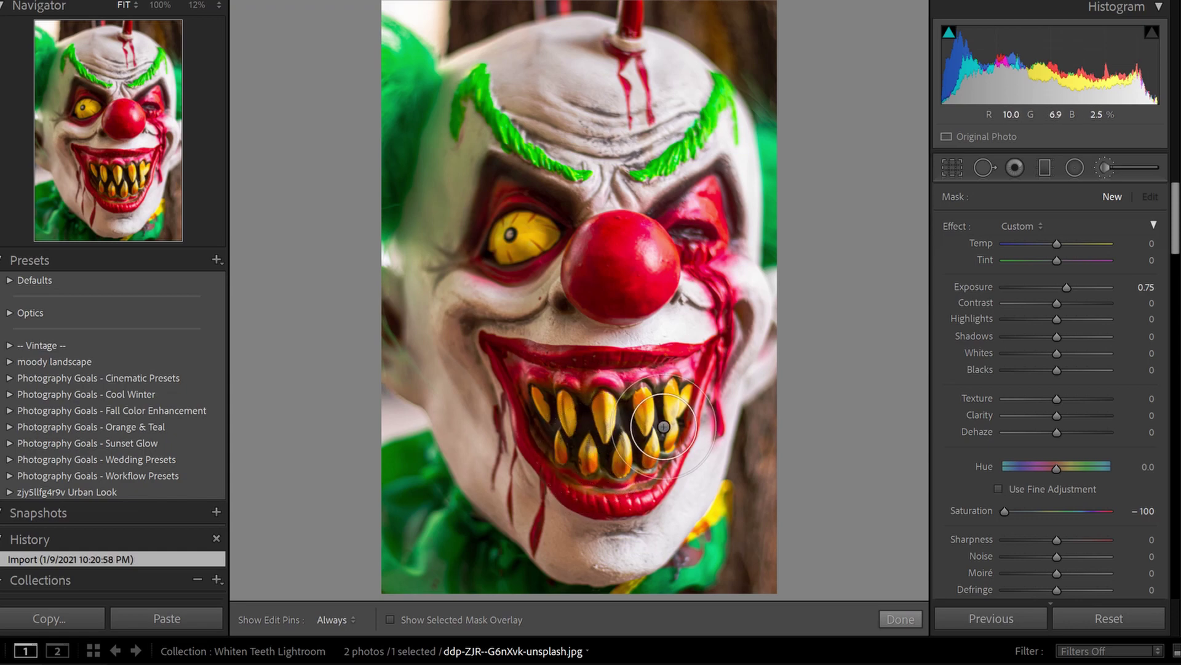
Zoom to 100% on the clown's fangs, brush the centre upper fang, and cool Temp toward -20.
left_click(602, 417)
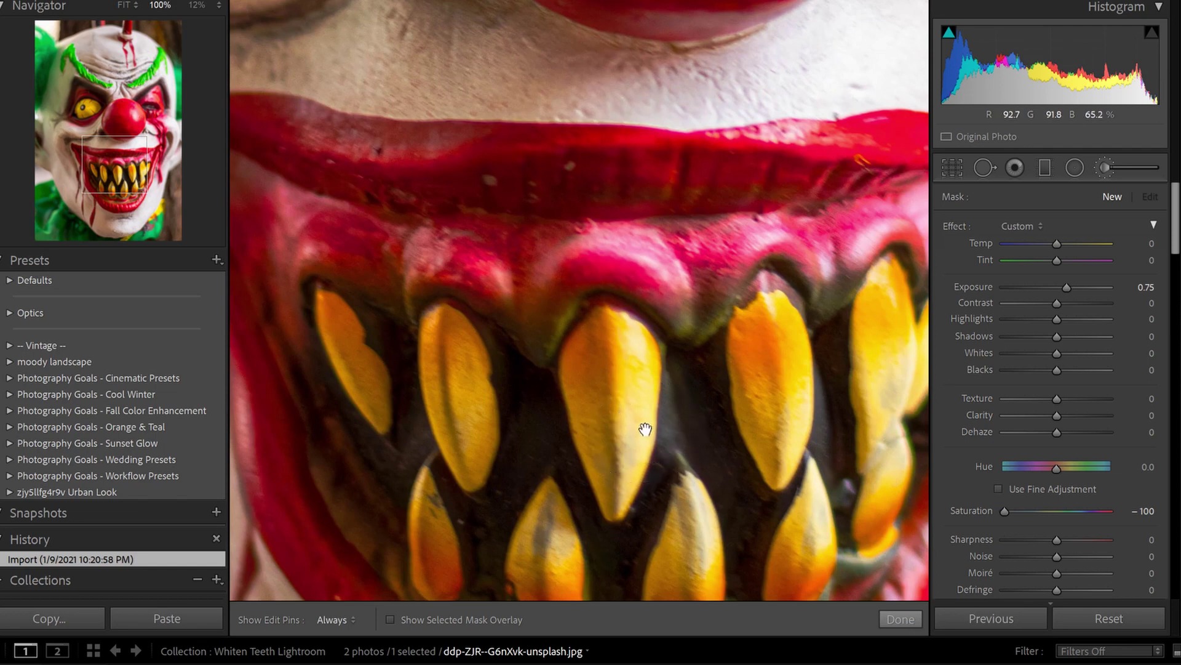
mouse_move(644, 422)
left_mouse_down()
mouse_move(598, 350)
mouse_move(601, 306)
mouse_move(585, 297)
left_mouse_up()
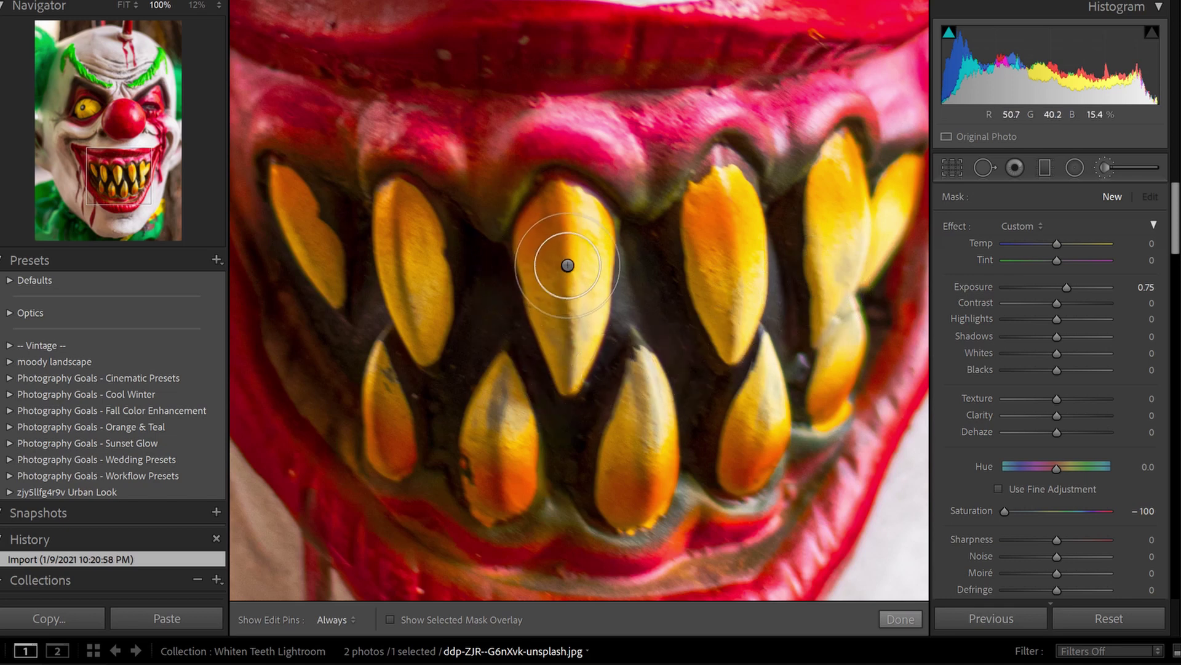
key("h")
mouse_move(563, 295)
left_mouse_down()
mouse_move(569, 334)
mouse_move(589, 240)
mouse_move(584, 225)
mouse_move(539, 237)
mouse_move(556, 215)
mouse_move(565, 226)
mouse_move(562, 209)
mouse_move(591, 238)
mouse_move(568, 366)
mouse_move(584, 350)
mouse_move(563, 379)
mouse_move(578, 373)
mouse_move(574, 382)
mouse_move(527, 262)
mouse_move(592, 223)
mouse_move(564, 210)
mouse_move(560, 267)
left_mouse_up()
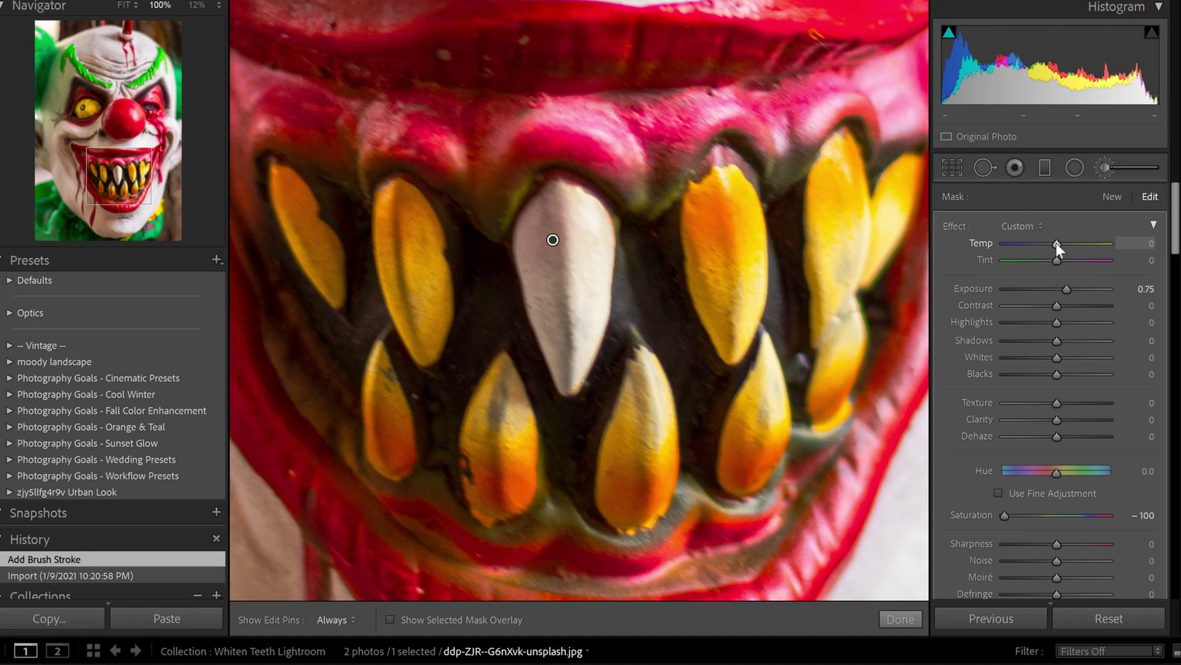
mouse_move(1056, 242)
left_mouse_down()
mouse_move(1027, 243)
mouse_move(1045, 249)
left_mouse_up()
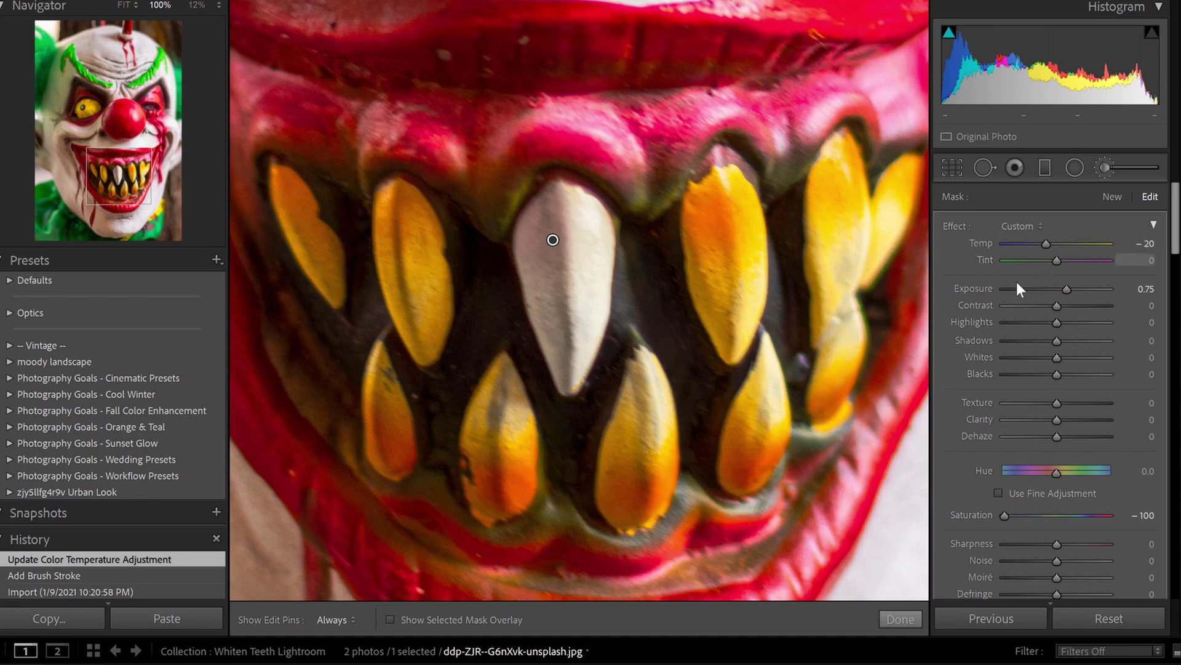
Paint over the right-of-centre, rightmost upper and lower middle fangs to whiten them.
mouse_move(738, 248)
left_mouse_down()
mouse_move(712, 287)
mouse_move(709, 274)
mouse_move(735, 310)
mouse_move(752, 272)
mouse_move(735, 195)
left_mouse_up()
key("h")
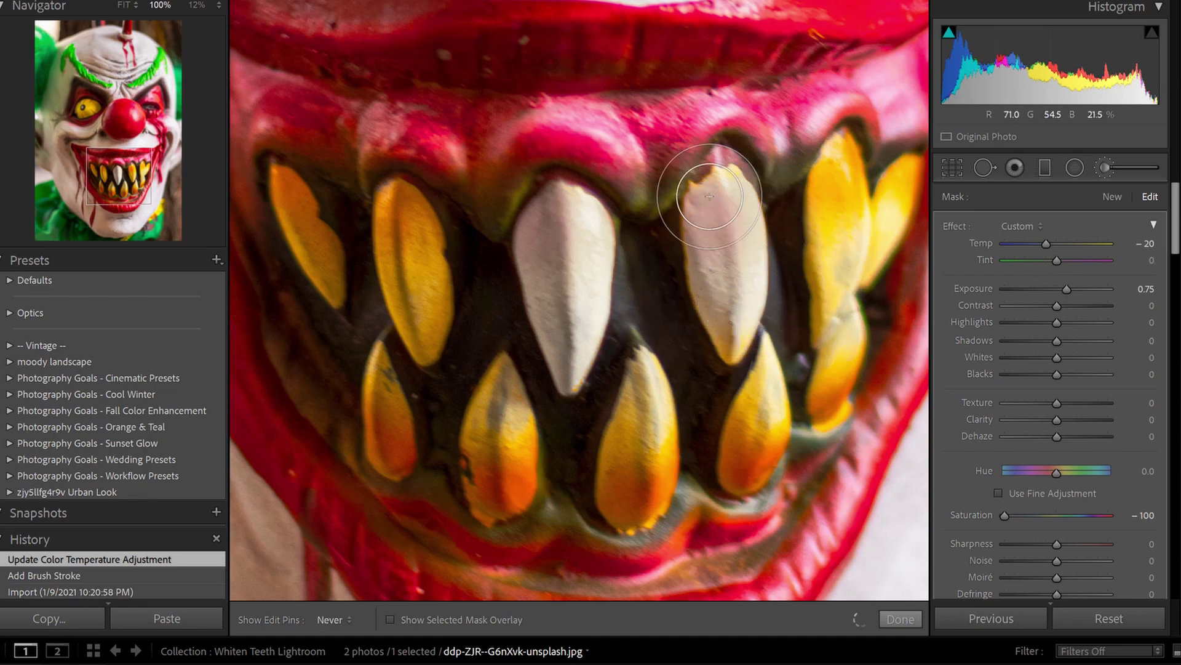
mouse_move(710, 196)
left_mouse_down()
mouse_move(717, 187)
mouse_move(696, 196)
mouse_move(737, 317)
mouse_move(717, 342)
mouse_move(726, 369)
left_mouse_up()
mouse_move(752, 430)
left_mouse_down()
mouse_move(752, 447)
mouse_move(756, 422)
mouse_move(773, 421)
mouse_move(763, 431)
left_mouse_up()
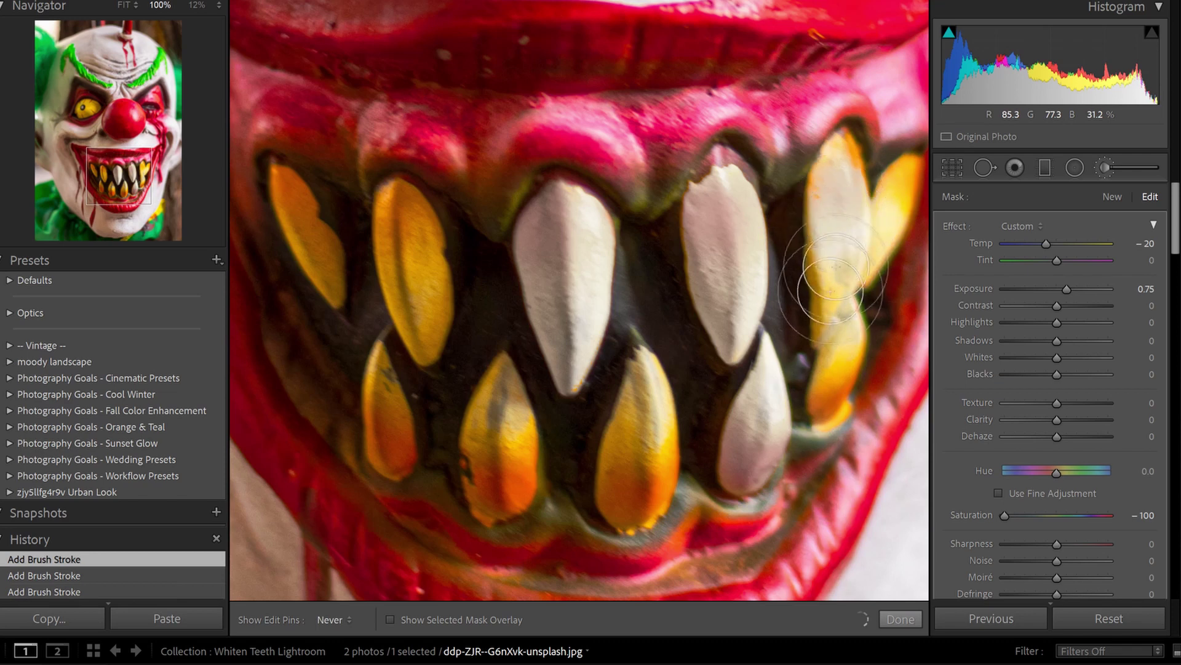
mouse_move(832, 289)
left_mouse_down()
mouse_move(814, 270)
mouse_move(815, 289)
mouse_move(843, 158)
mouse_move(850, 178)
mouse_move(894, 209)
mouse_move(842, 341)
mouse_move(843, 379)
mouse_move(852, 338)
mouse_move(744, 435)
left_mouse_up()
key("h")
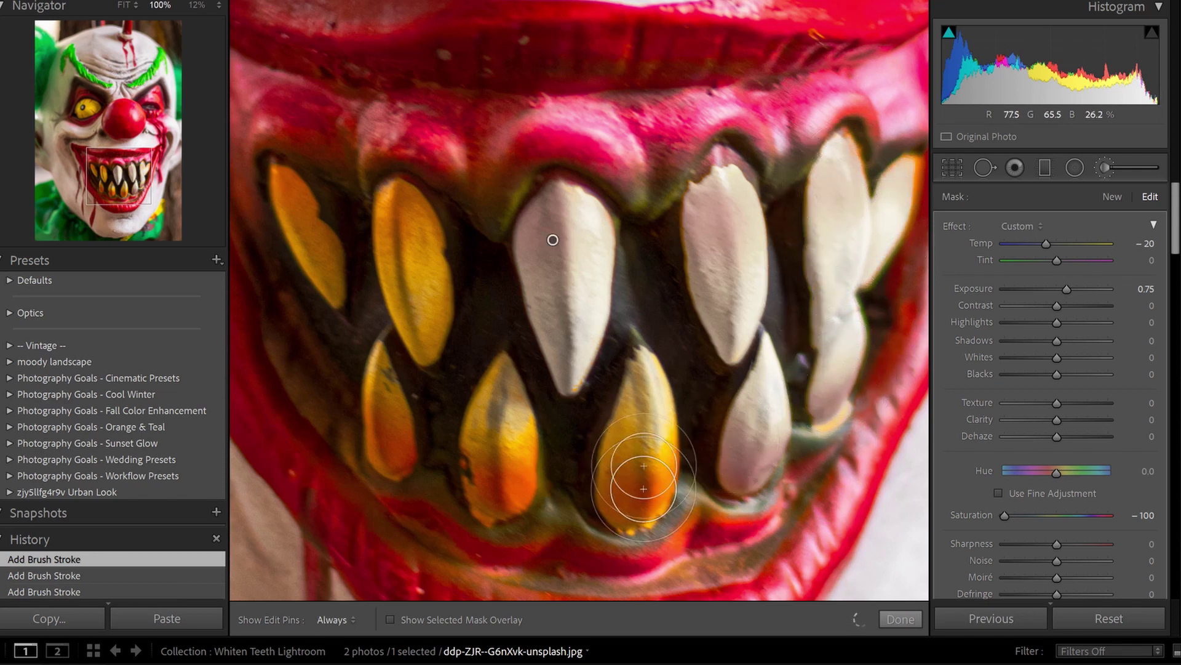
key("h")
mouse_move(633, 469)
left_mouse_down()
mouse_move(625, 495)
mouse_move(659, 453)
mouse_move(664, 501)
mouse_move(654, 449)
mouse_move(680, 414)
mouse_move(664, 378)
mouse_move(640, 378)
mouse_move(622, 461)
mouse_move(644, 388)
mouse_move(643, 427)
mouse_move(493, 425)
mouse_move(509, 430)
mouse_move(519, 462)
mouse_move(509, 414)
mouse_move(488, 470)
mouse_move(422, 246)
mouse_move(413, 311)
mouse_move(304, 224)
mouse_move(377, 443)
mouse_move(369, 415)
left_mouse_up()
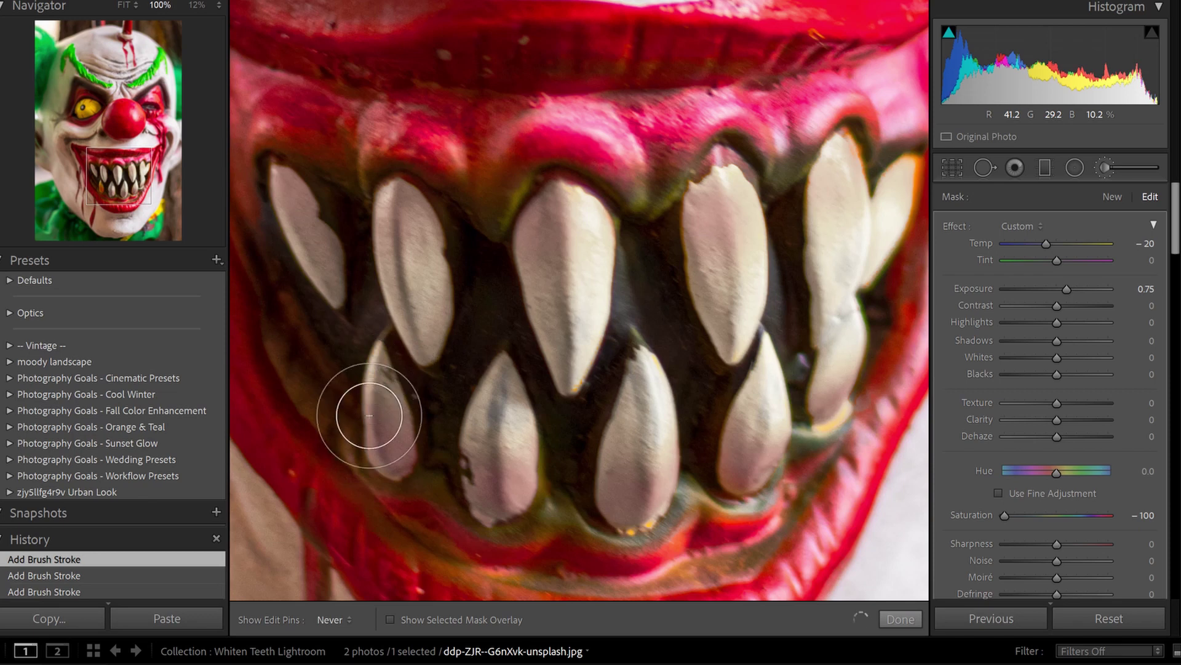
key("h")
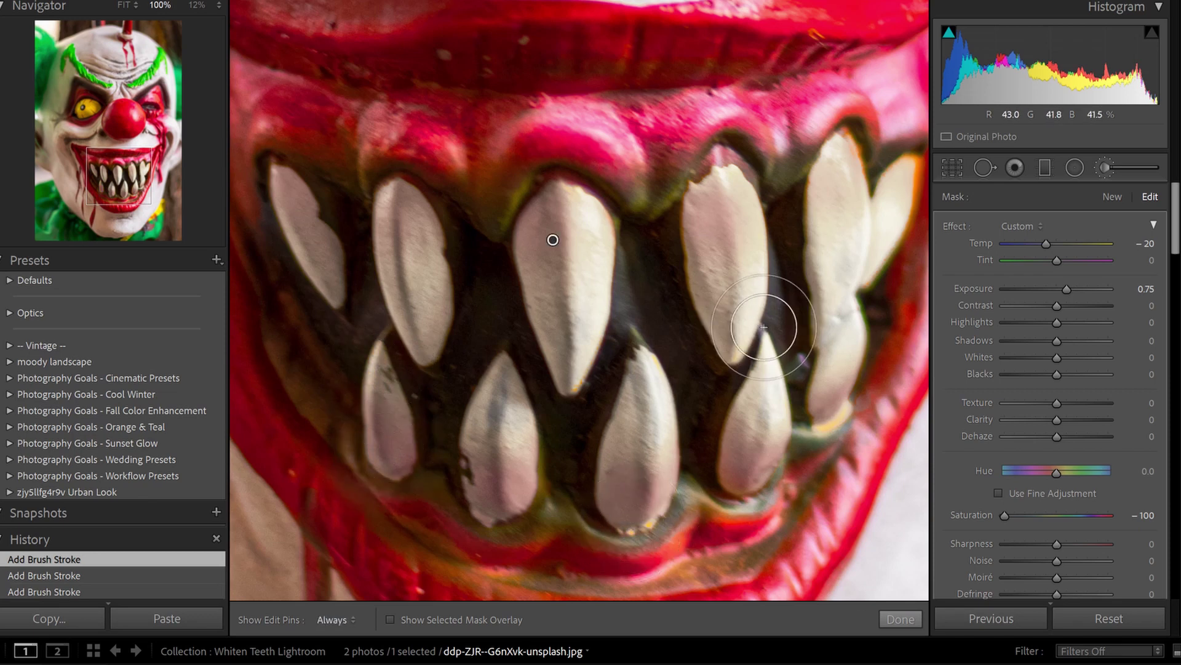
Fit the whole clown face in view and toggle Before/After to check the whitened fangs.
left_click(650, 340)
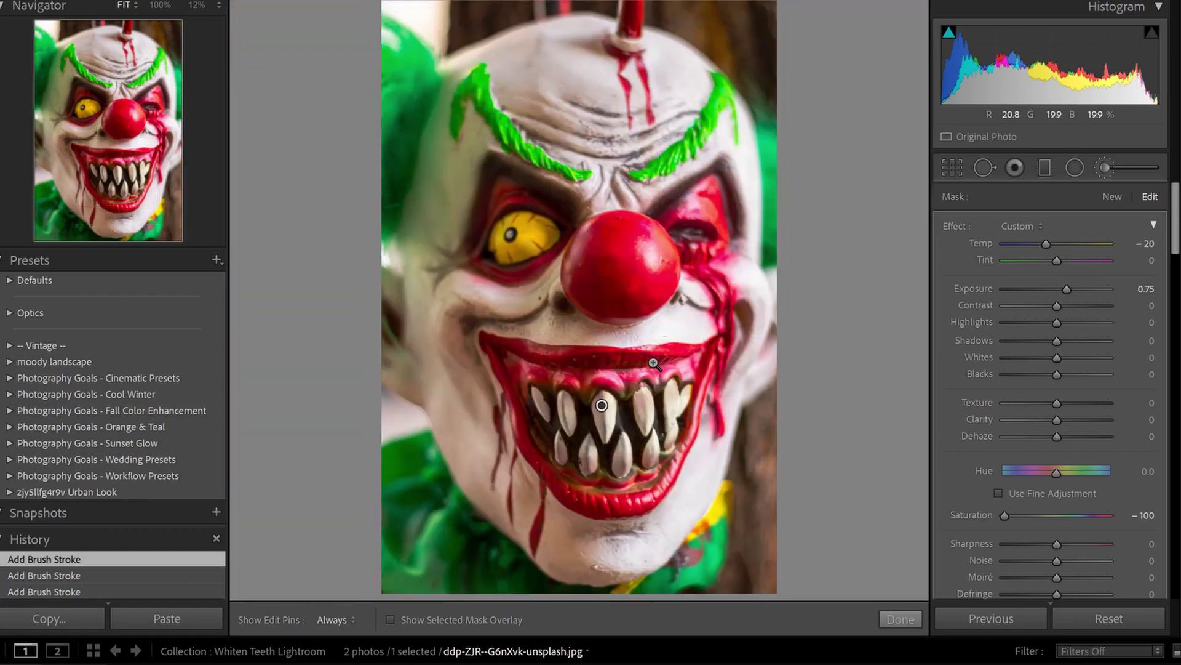
key("backslash")
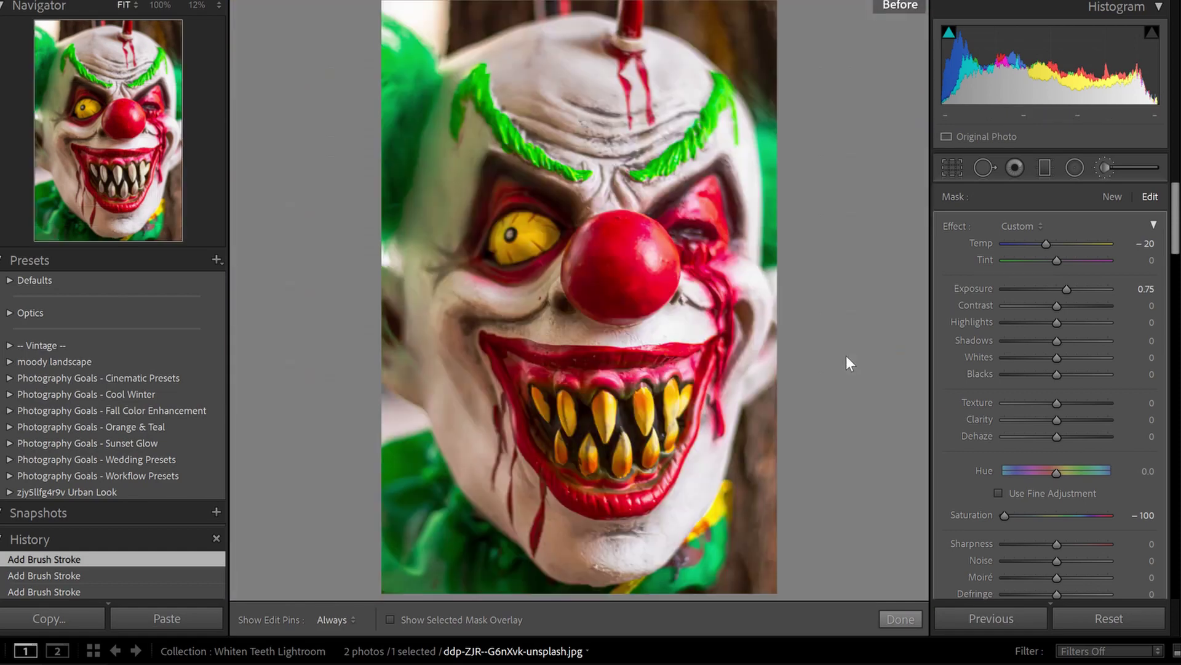
key("backslash")
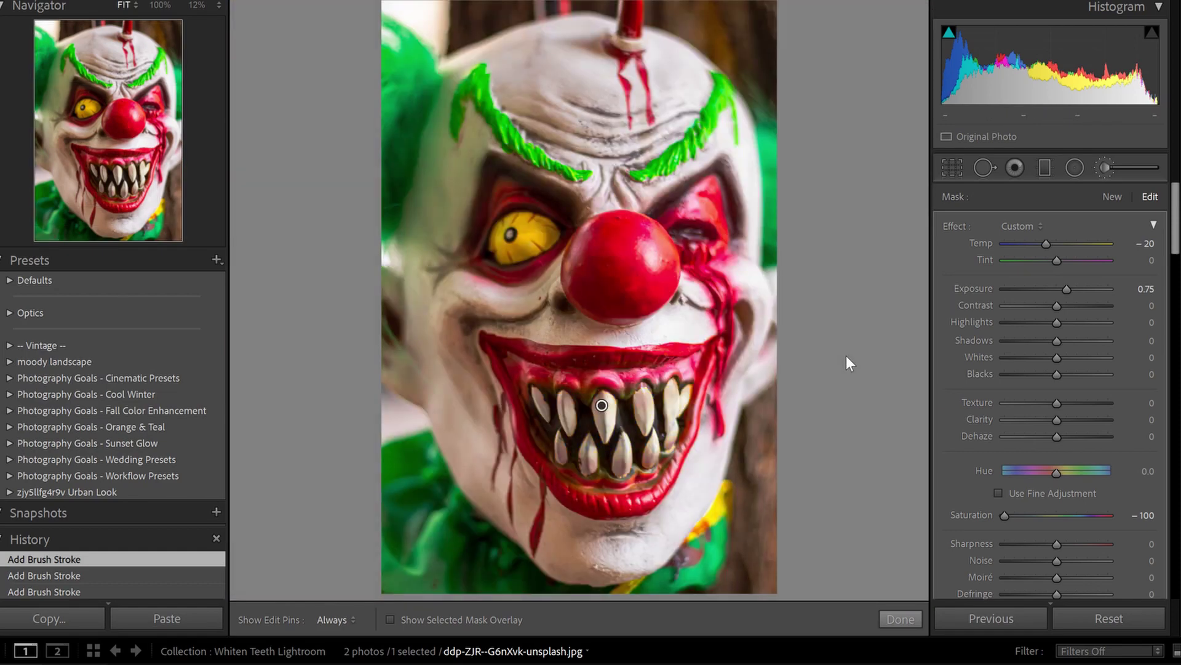